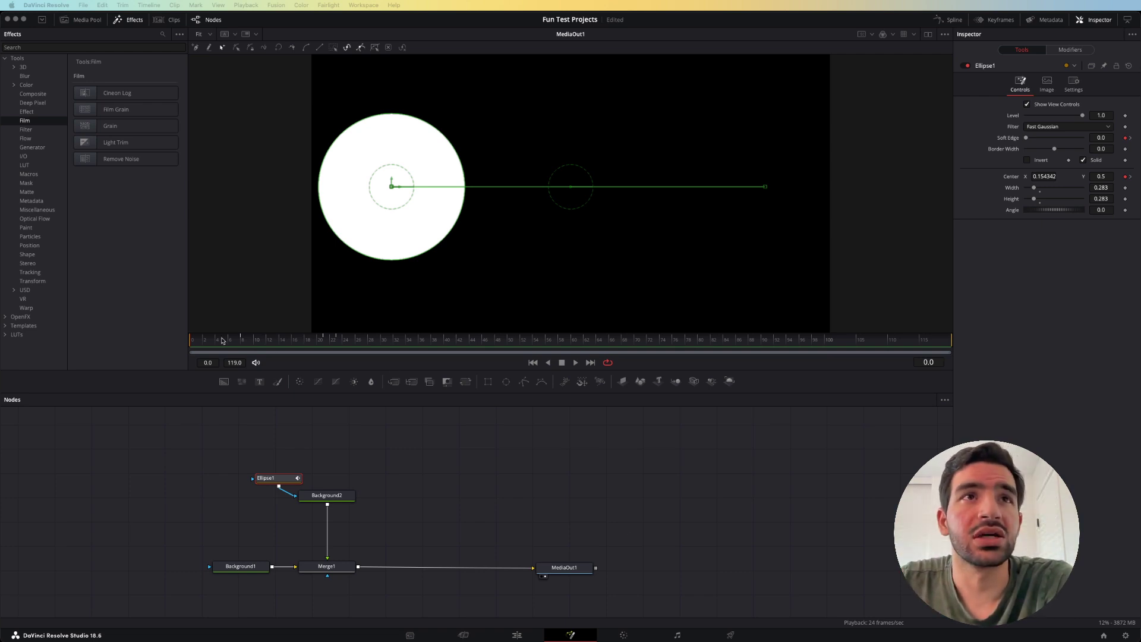
- Scrub to preview the animation and inspect all of Ellipse1's curves in the Spline editor
mouse_move(202, 340)
mouse_down()
mouse_move(232, 342)
mouse_move(191, 345)
mouse_up()
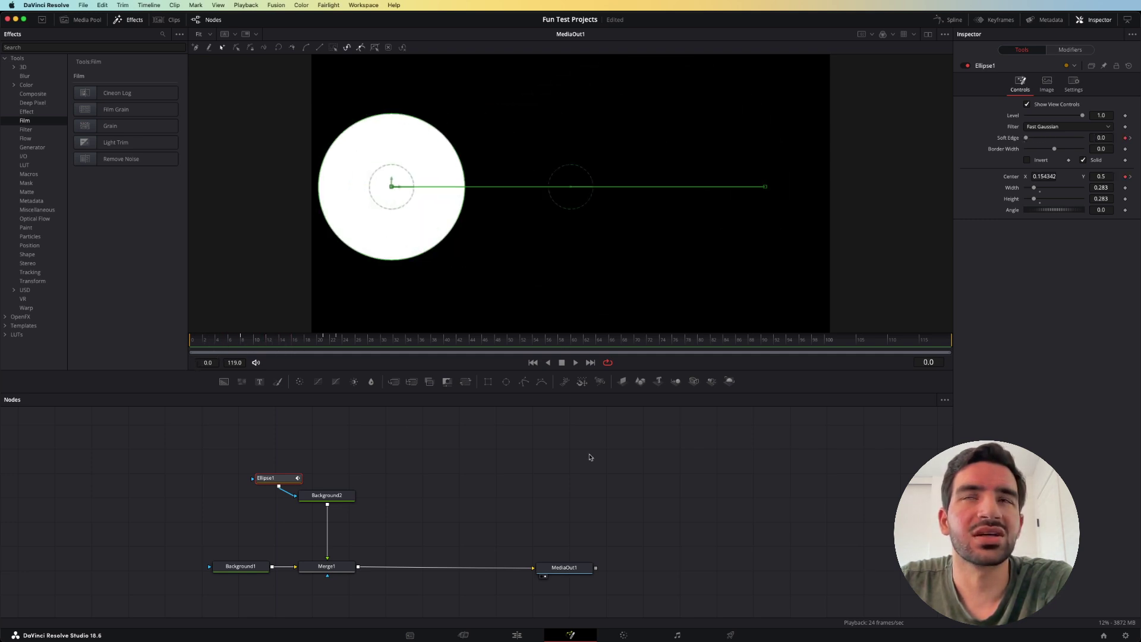
click(949, 19)
click(511, 424)
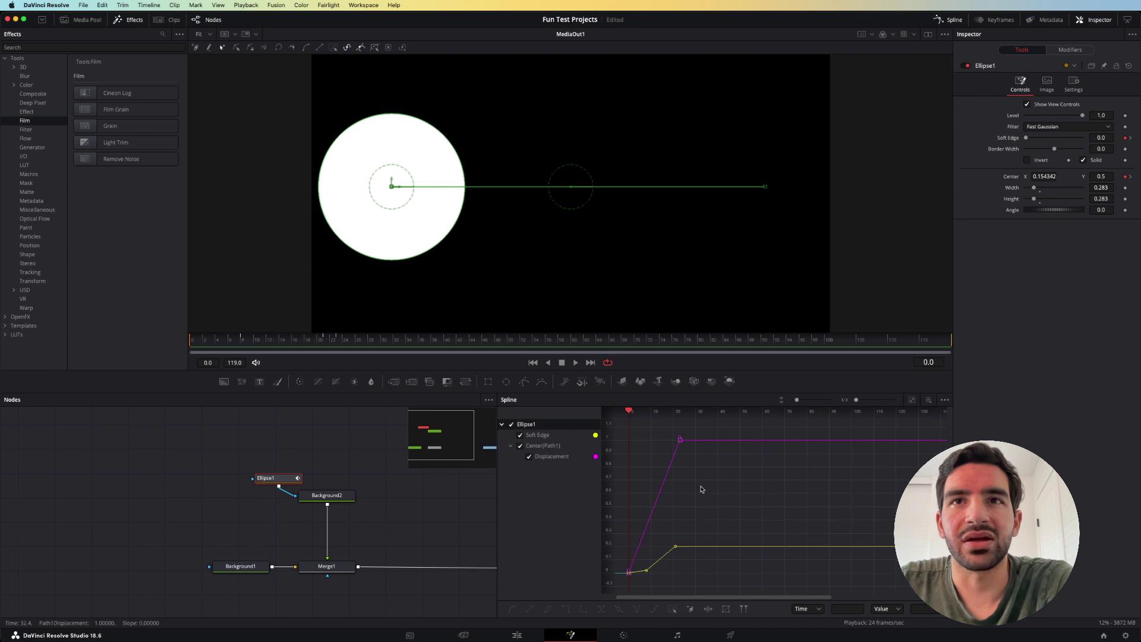
drag(669, 413, 690, 441)
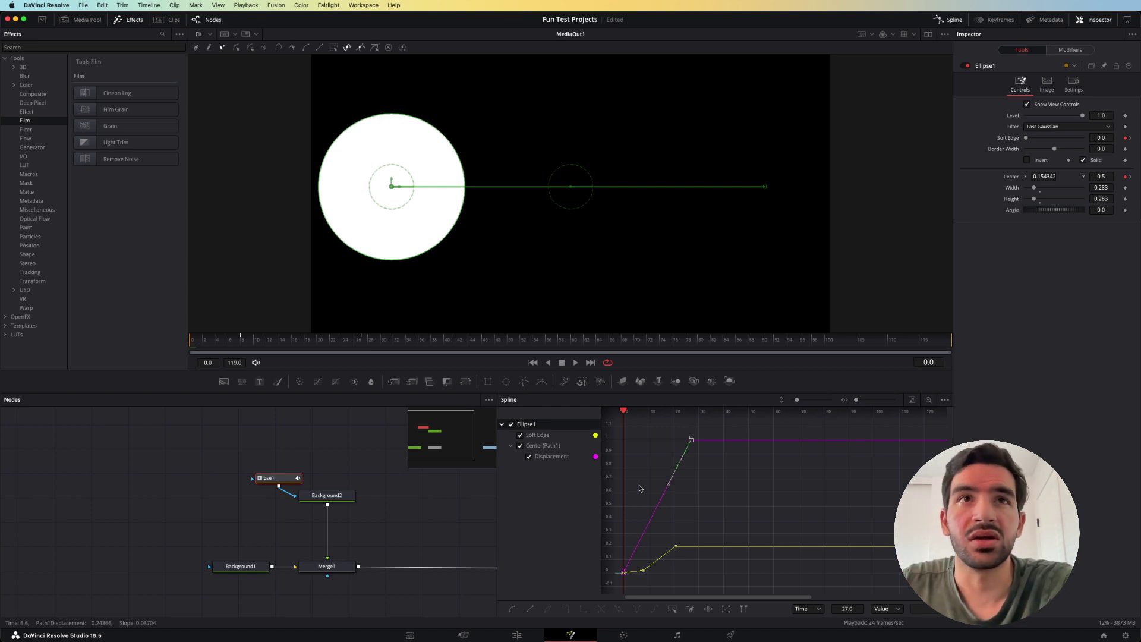
click(948, 20)
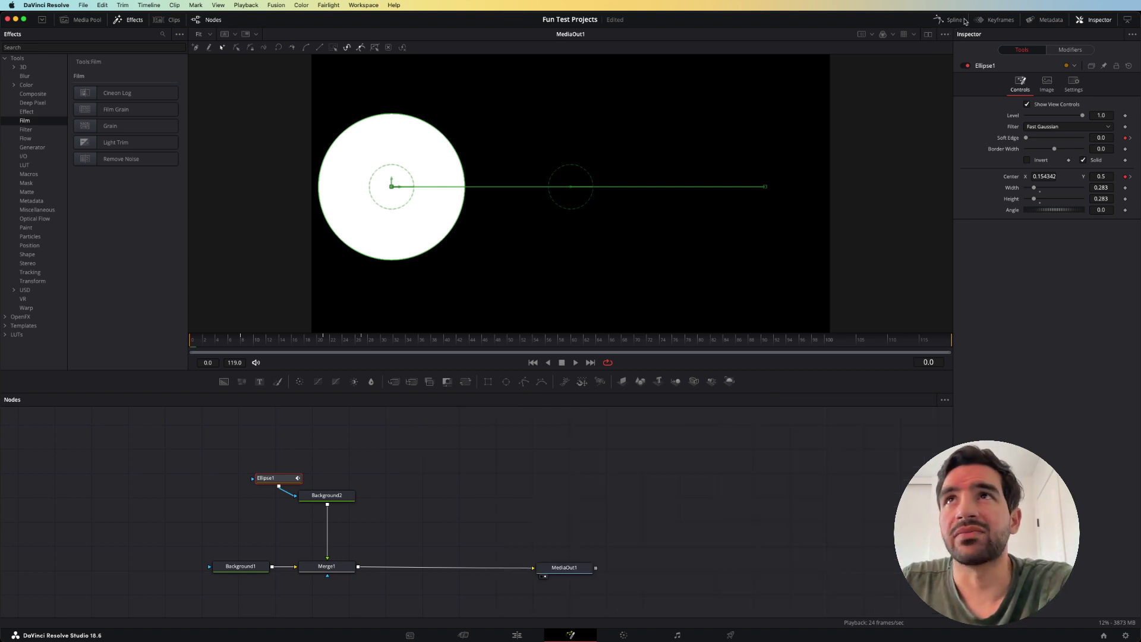
- Show the Keyframes editor, hide the Inspector for a wider viewer, and go to frame 13
click(991, 19)
click(1095, 19)
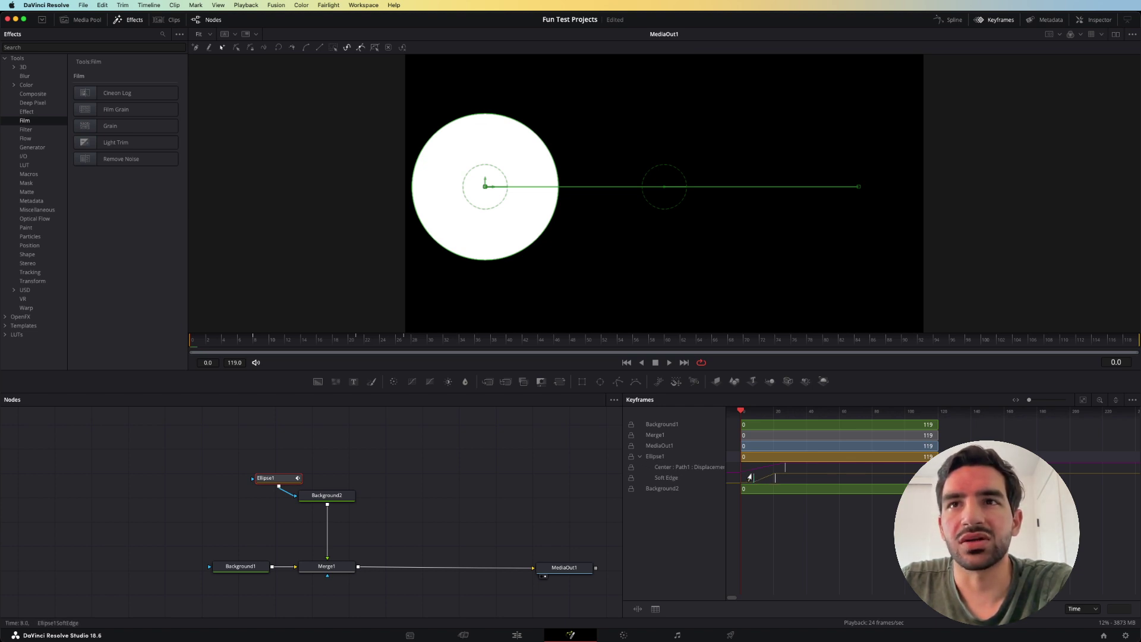
drag(741, 412, 764, 419)
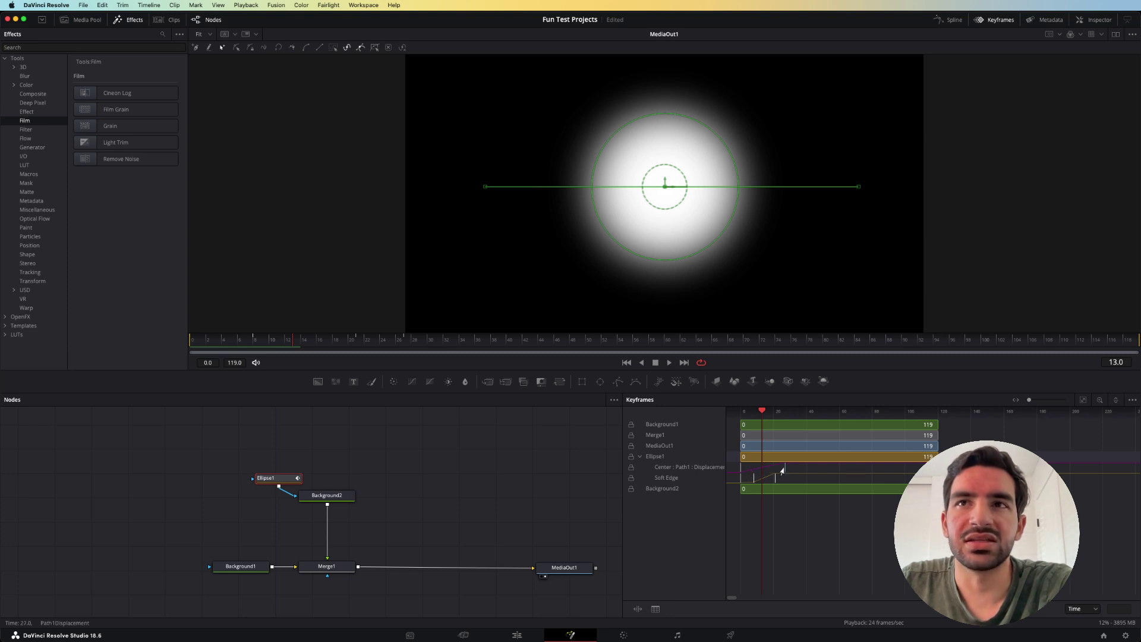
- Retime the Center Path1 Displacement keyframe to an earlier frame and test-trim Ellipse1's end
drag(783, 471, 795, 469)
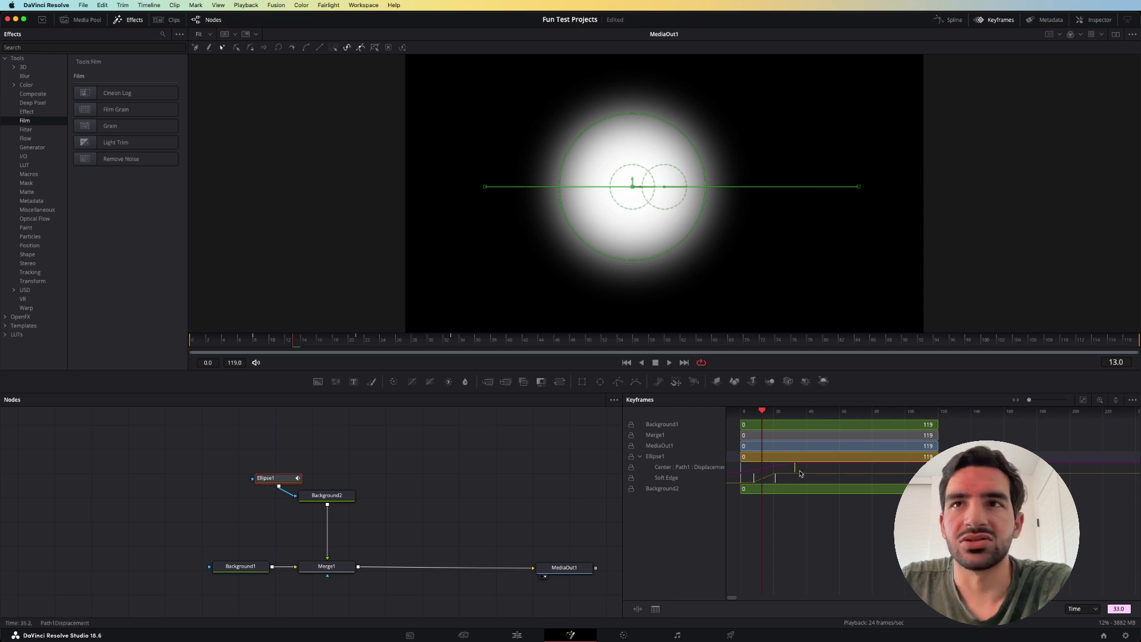
mouse_move(794, 469)
mouse_down()
mouse_move(843, 470)
mouse_move(769, 468)
mouse_move(817, 468)
mouse_move(779, 468)
mouse_up()
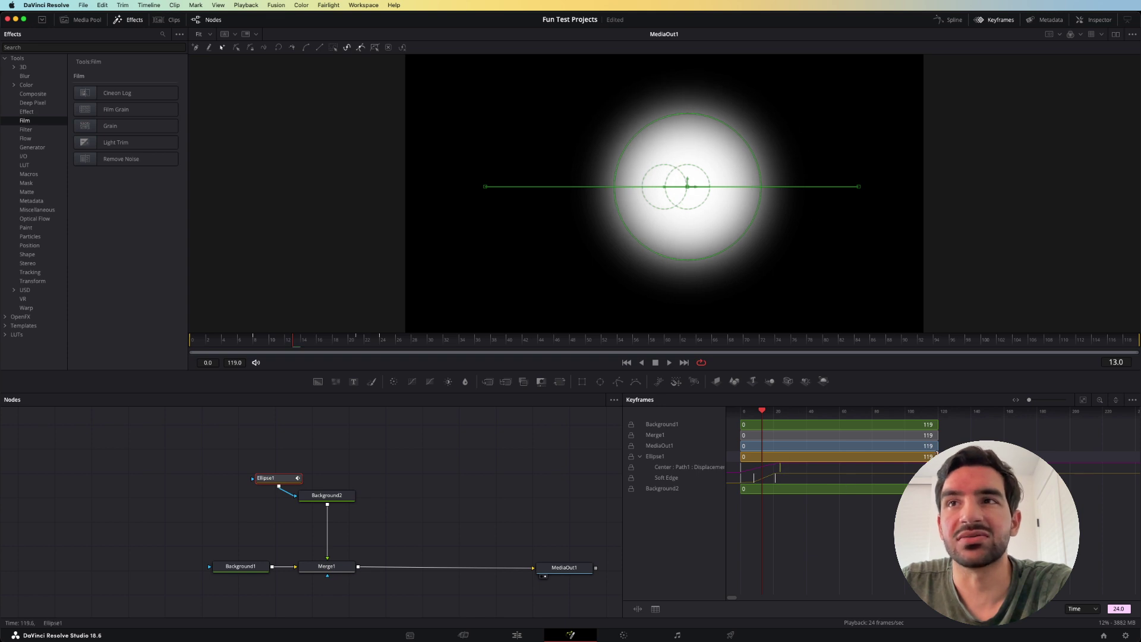
drag(936, 456, 904, 490)
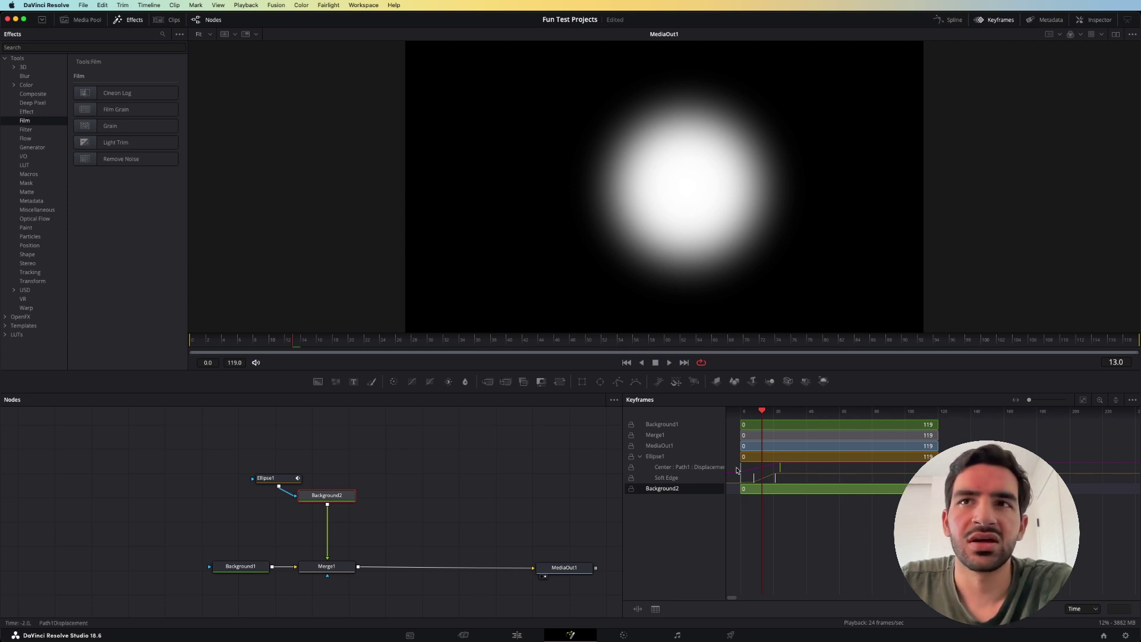
click(685, 458)
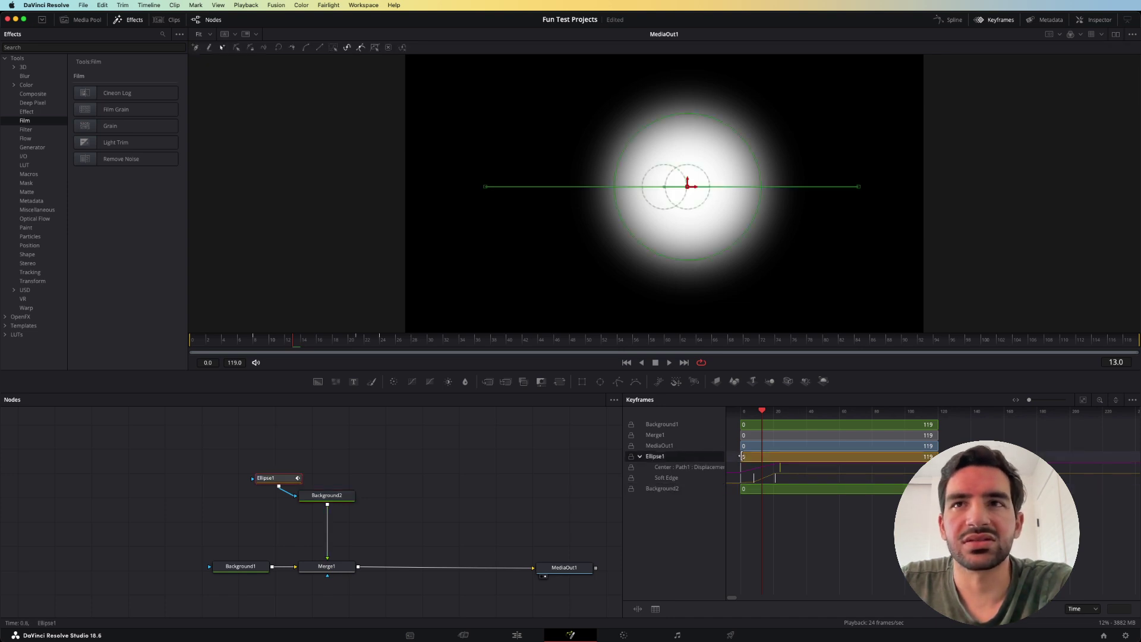
drag(741, 457, 776, 459)
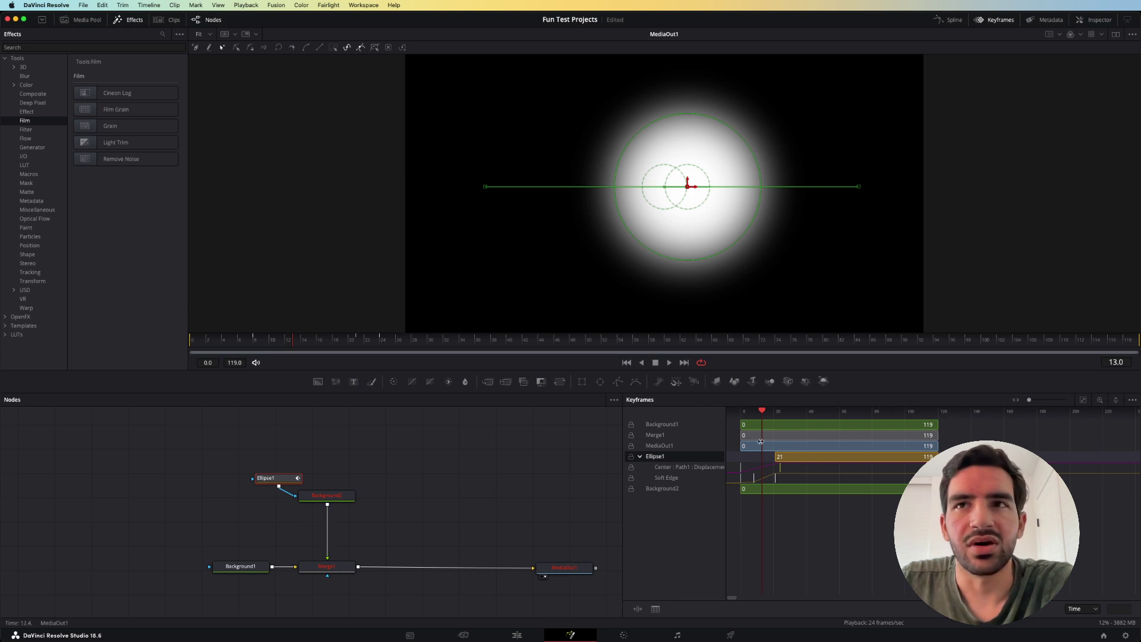
drag(776, 458, 741, 488)
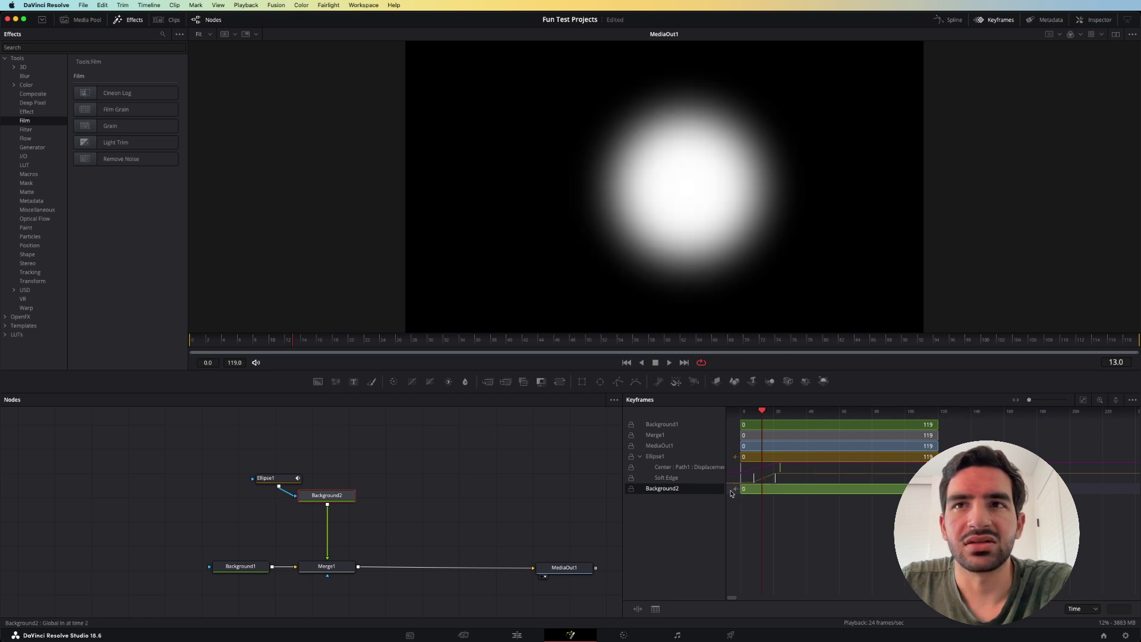
scroll(801, 488, left, 2)
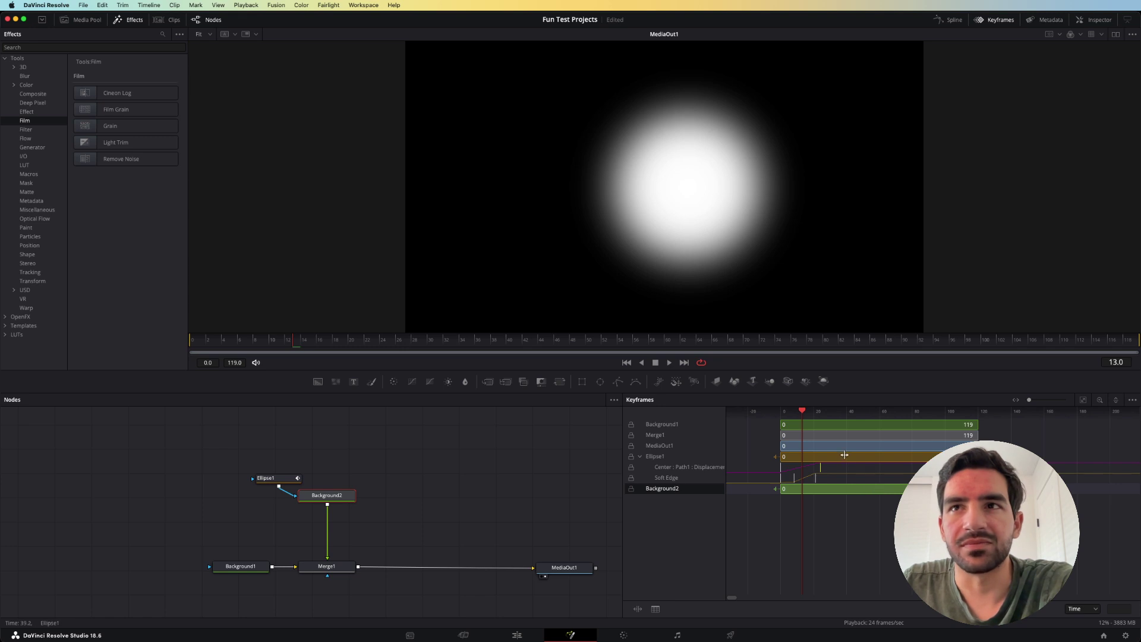
scroll(844, 456, right, 3)
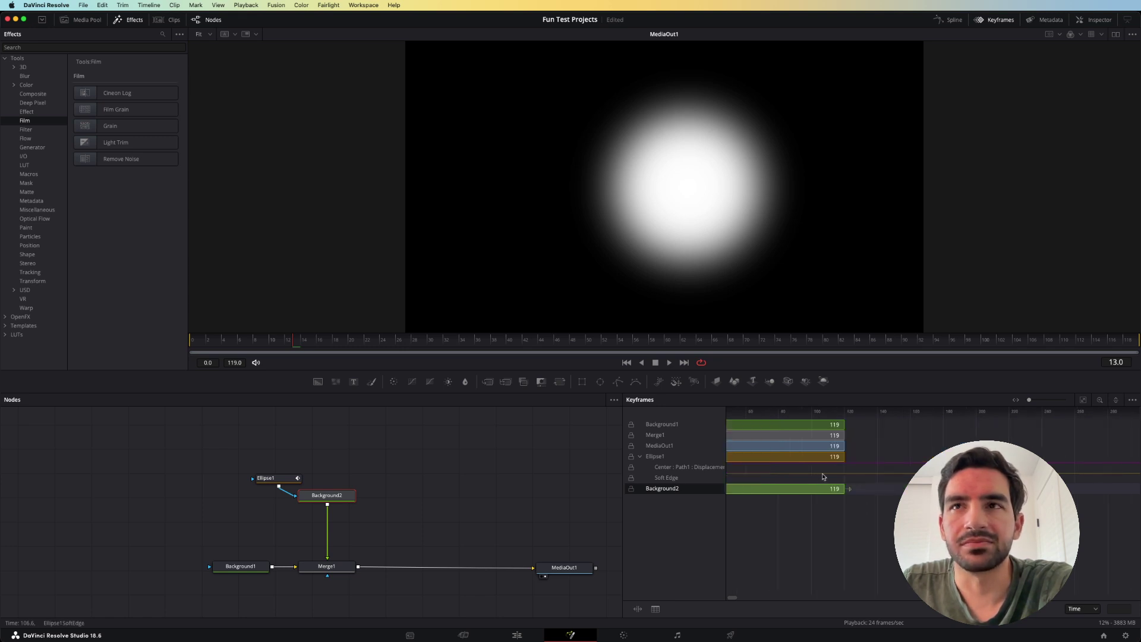
scroll(824, 472, left, 7)
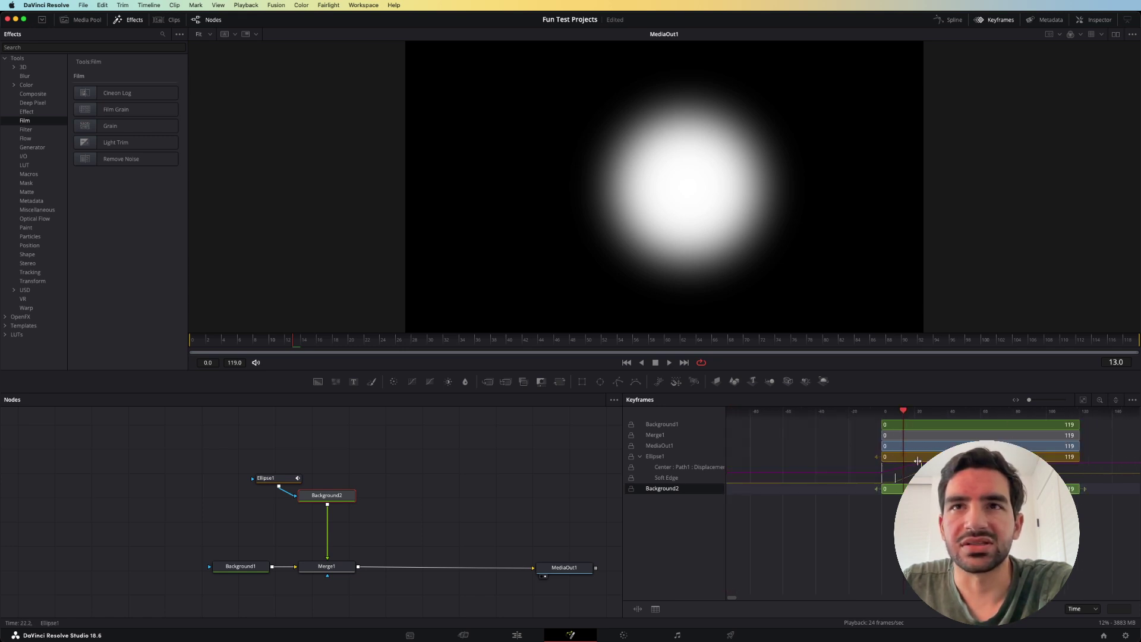
scroll(918, 461, right, 1)
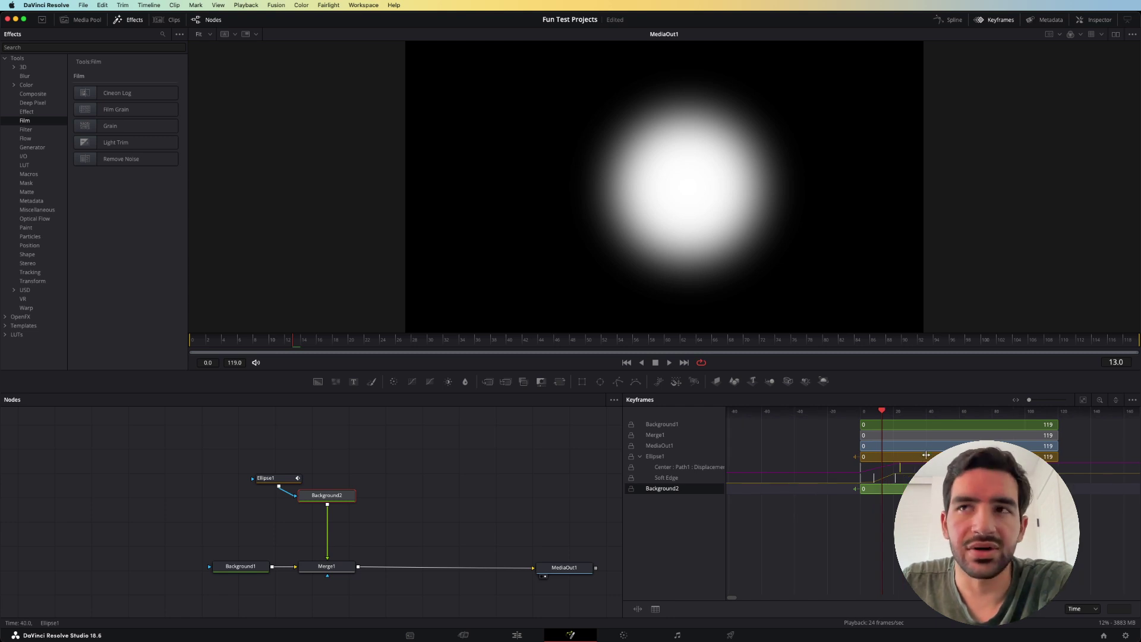
click(928, 456)
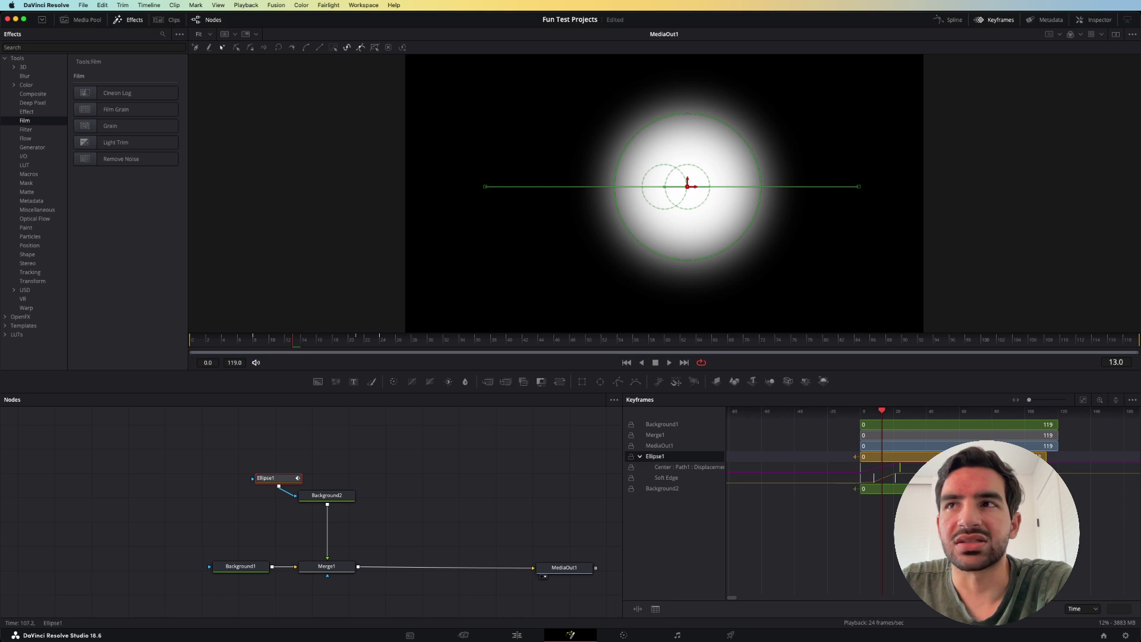
scroll(992, 477, right, 6)
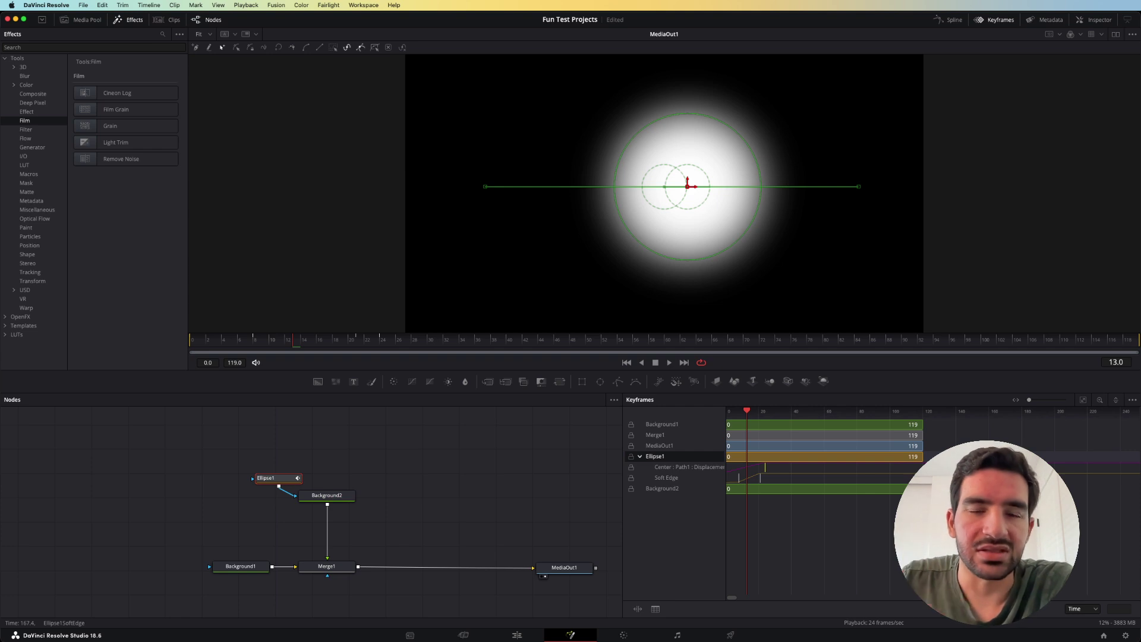
scroll(891, 470, left, 2)
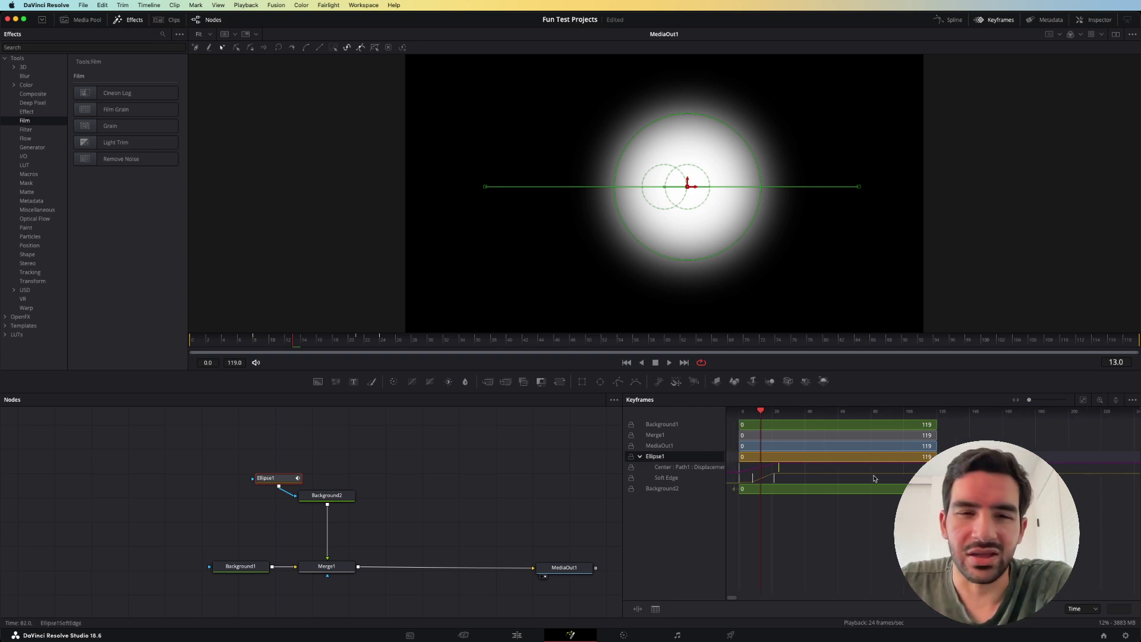
- Shift Ellipse1's range later and back to frame 0, then move the Soft Edge keyframes later
drag(869, 456, 947, 458)
drag(854, 457, 814, 469)
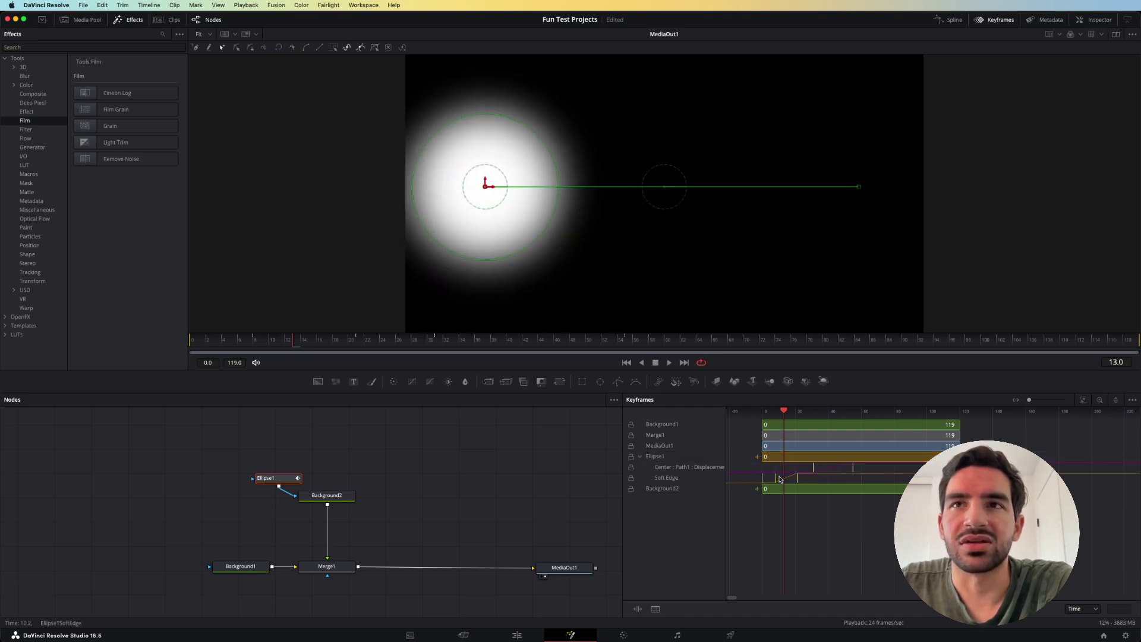
drag(780, 479, 809, 478)
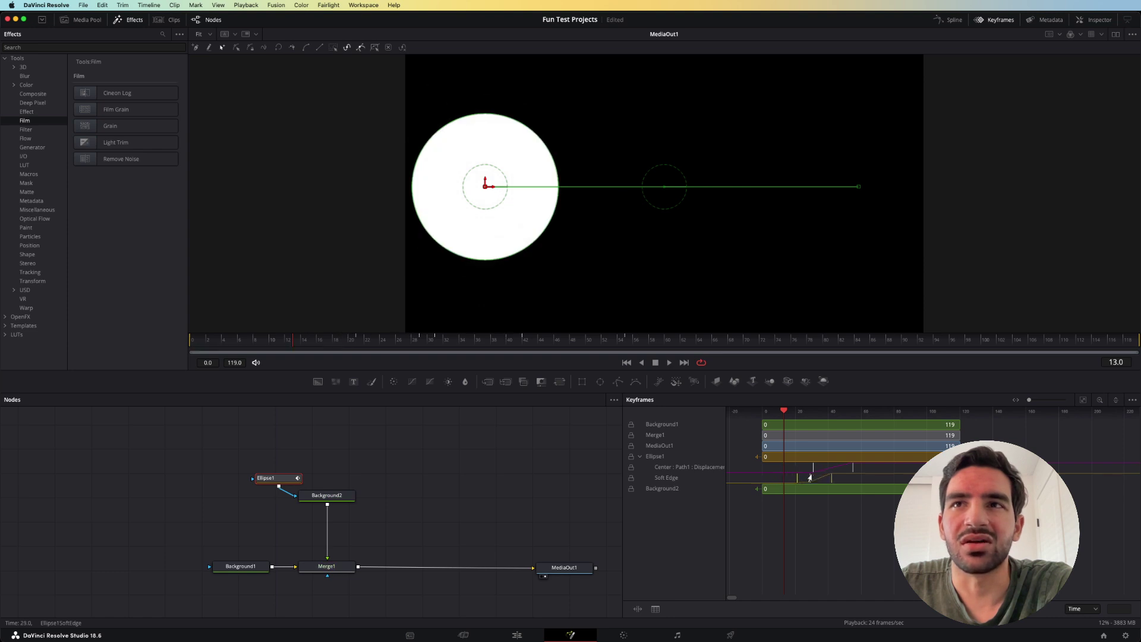
mouse_move(784, 411)
mouse_down()
mouse_move(870, 420)
mouse_move(790, 416)
mouse_up()
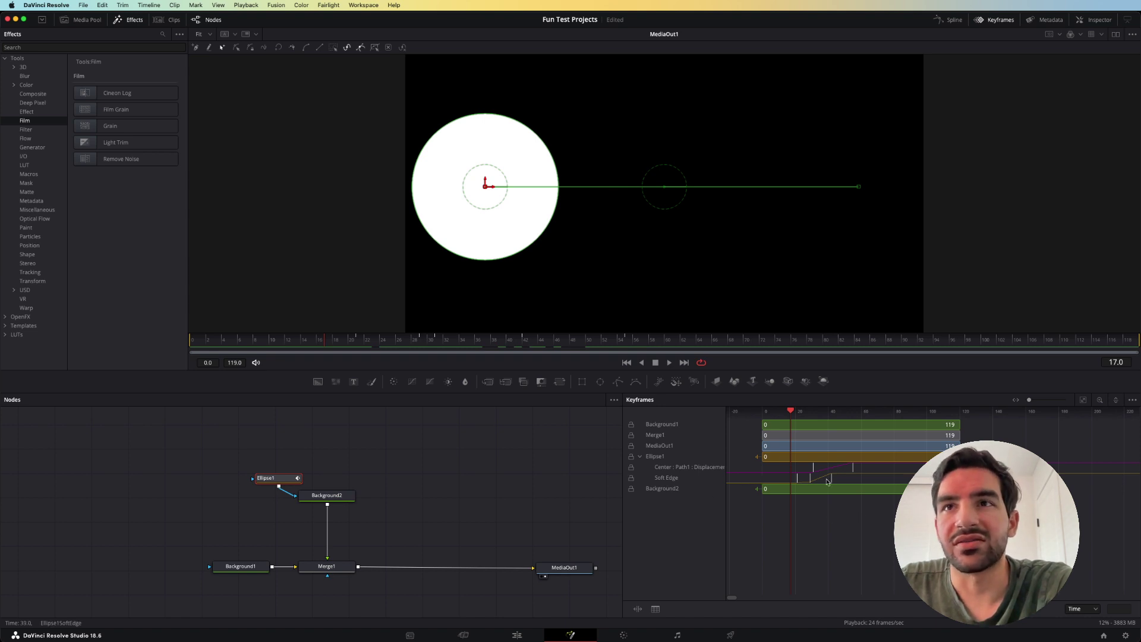
- Set the Keyframes line size to Large and drag two Soft Edge keyframes to new frames
right_click(847, 483)
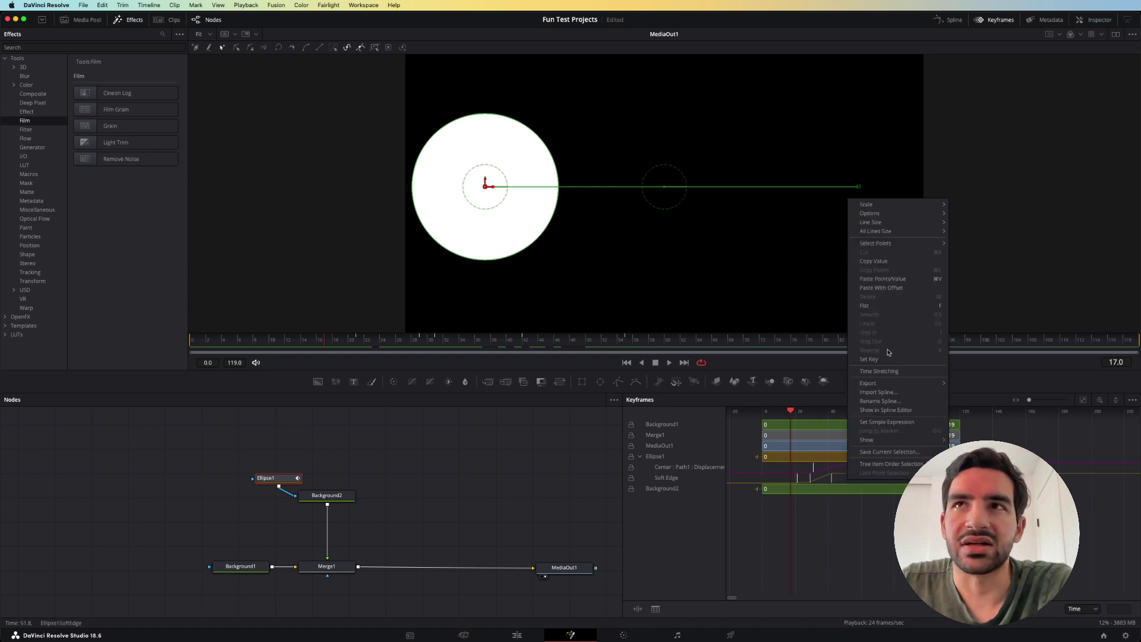
mouse_move(925, 227)
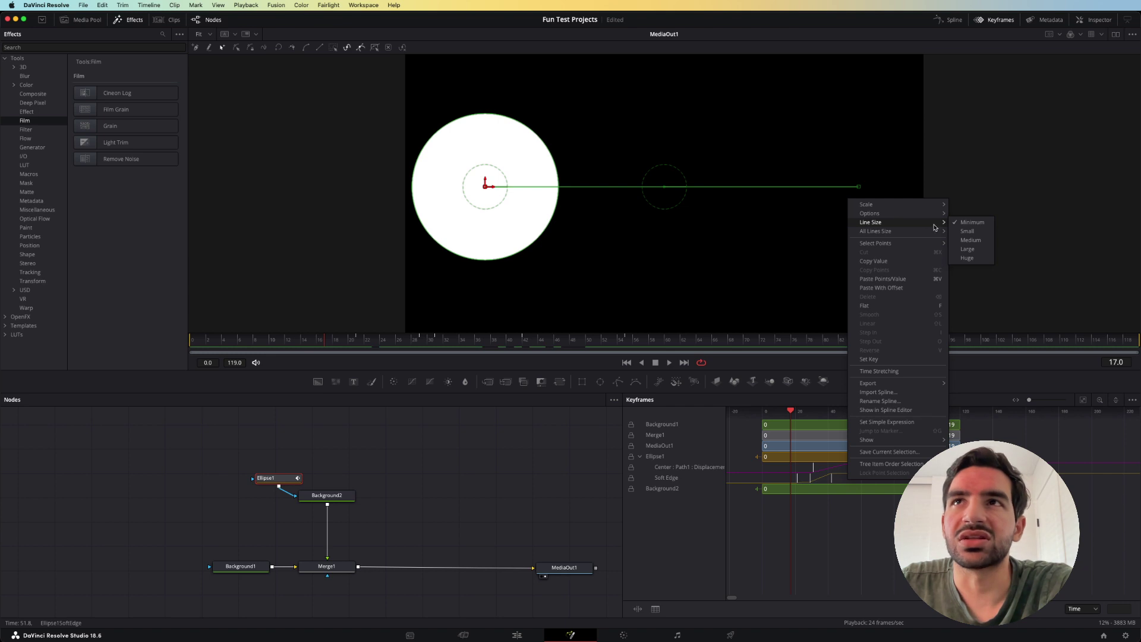
click(967, 258)
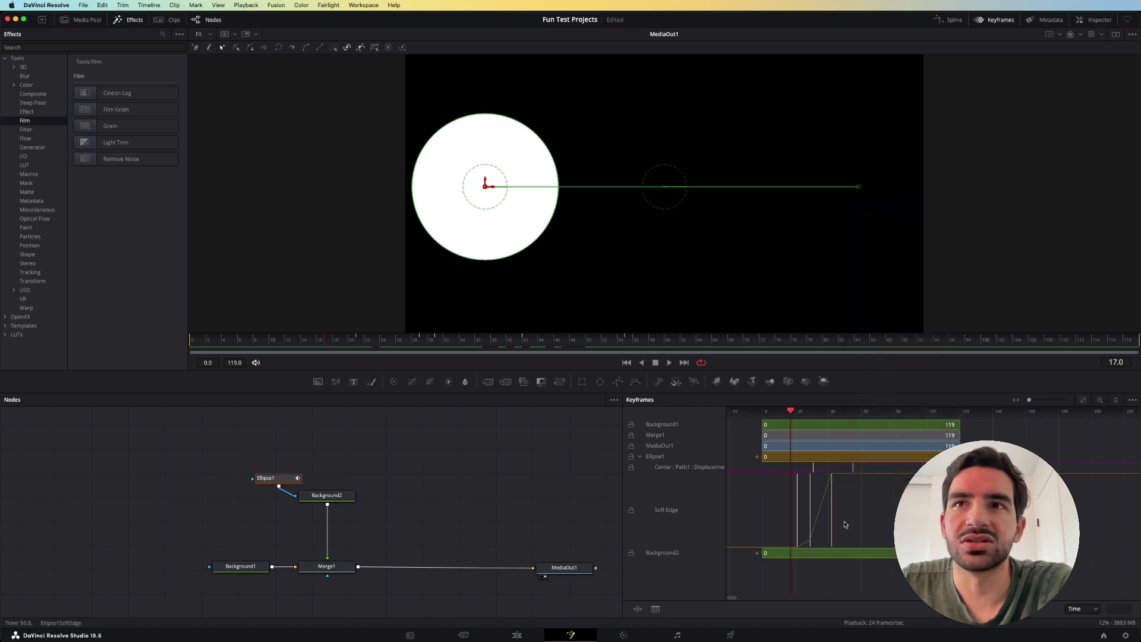
drag(832, 521, 874, 518)
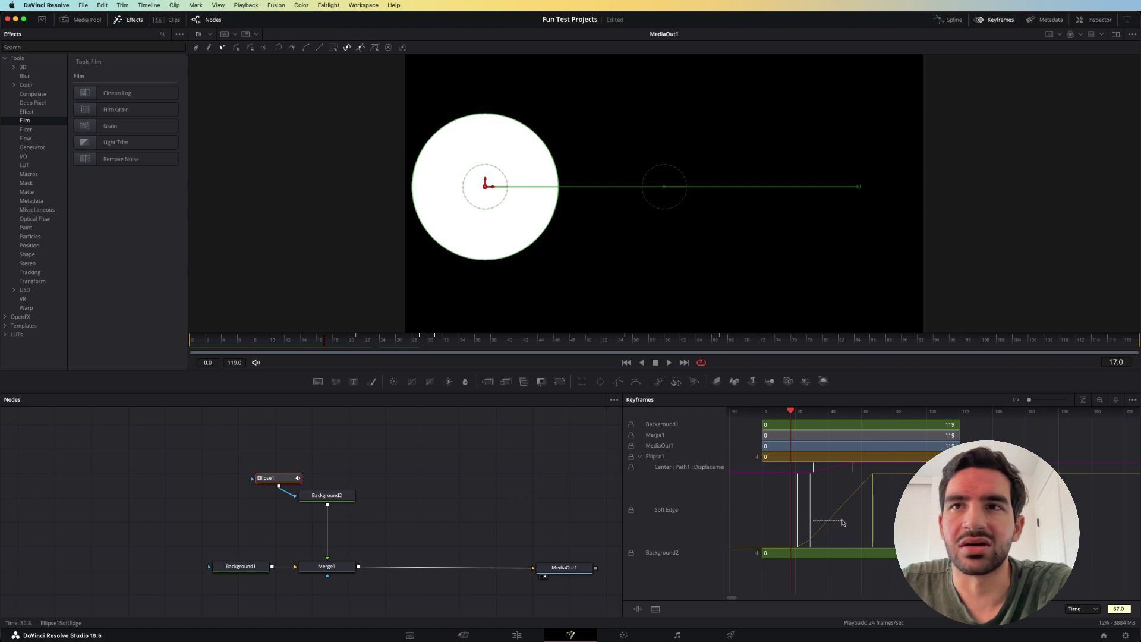
drag(810, 517, 766, 525)
- Return the Keyframes line size to Minimum
right_click(813, 503)
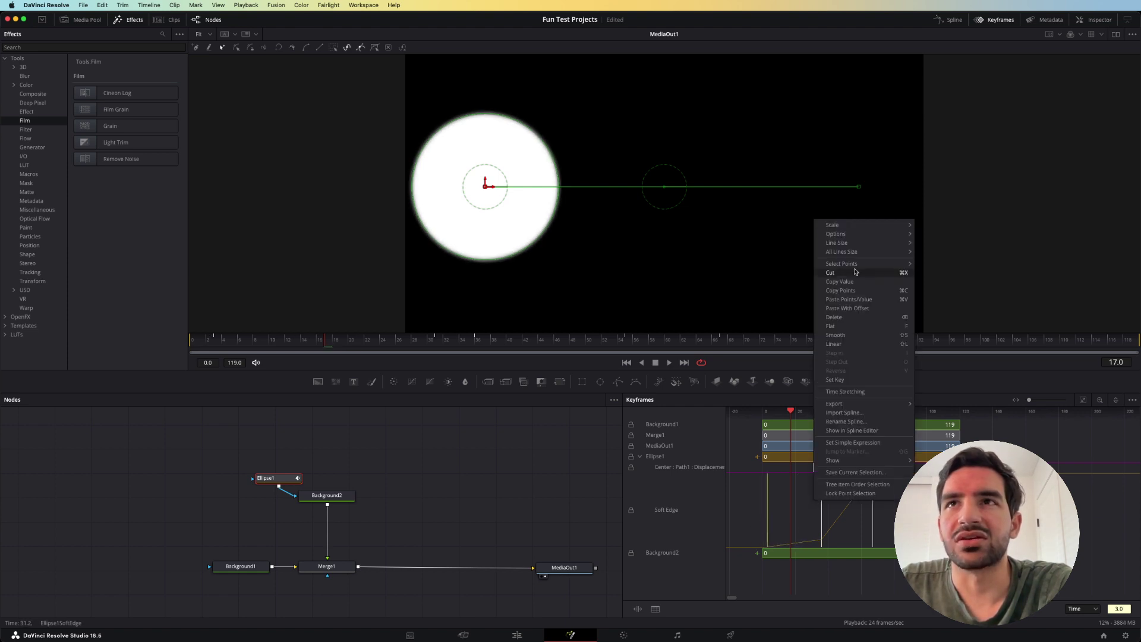
mouse_move(880, 243)
click(938, 242)
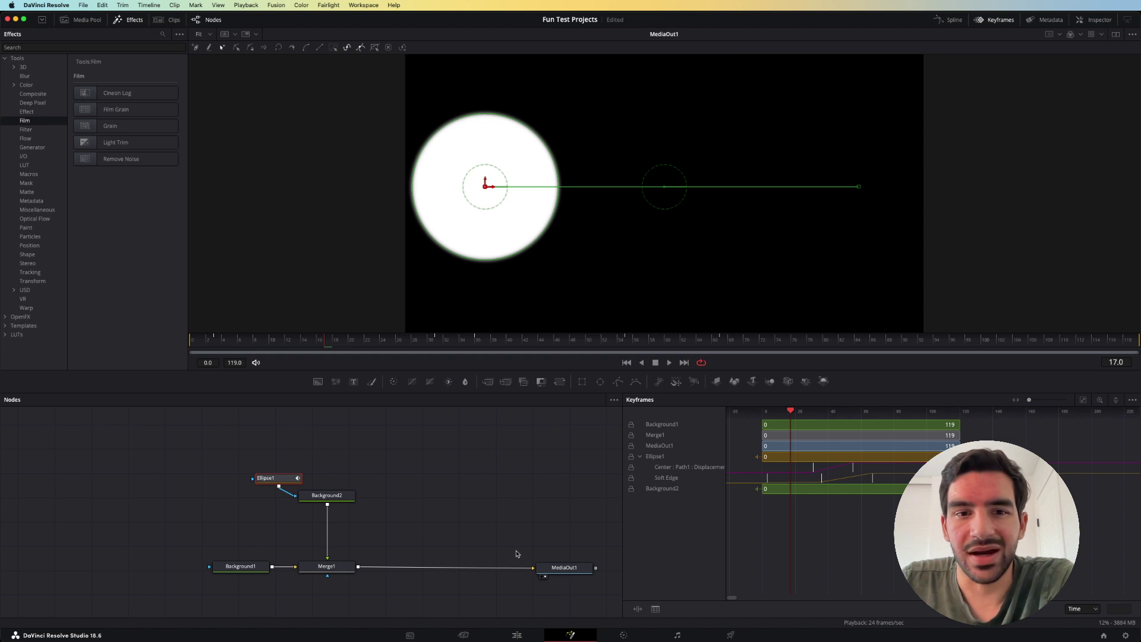
- Zoom the keyframe timeline, preview the motion back to frame 19, save, and show the Spline editor
drag(796, 411, 766, 414)
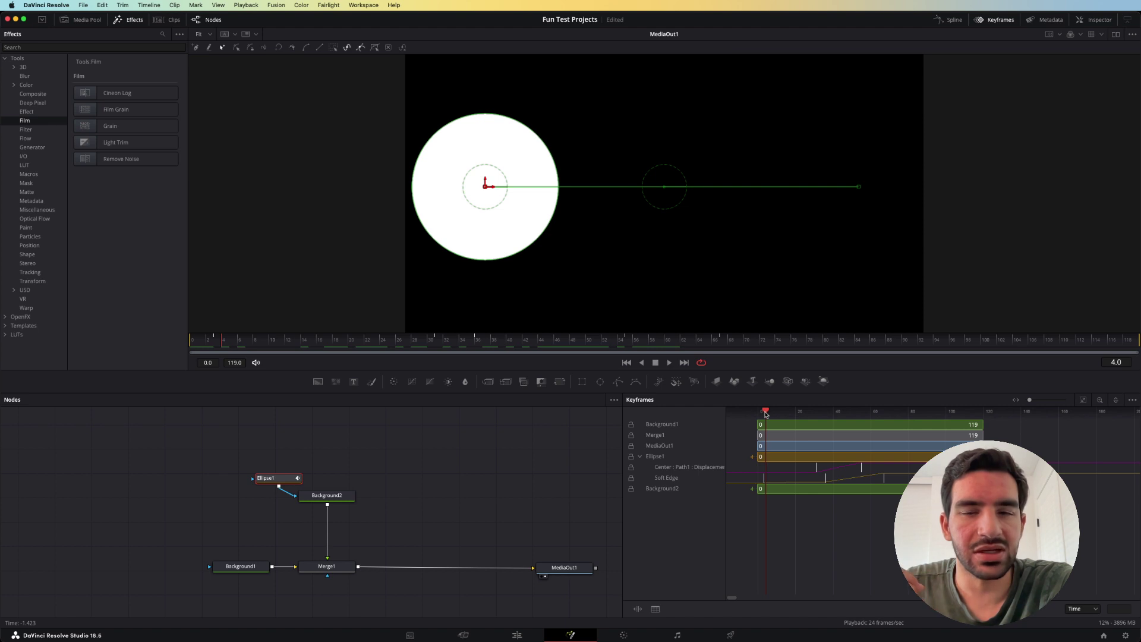
drag(766, 414, 839, 418)
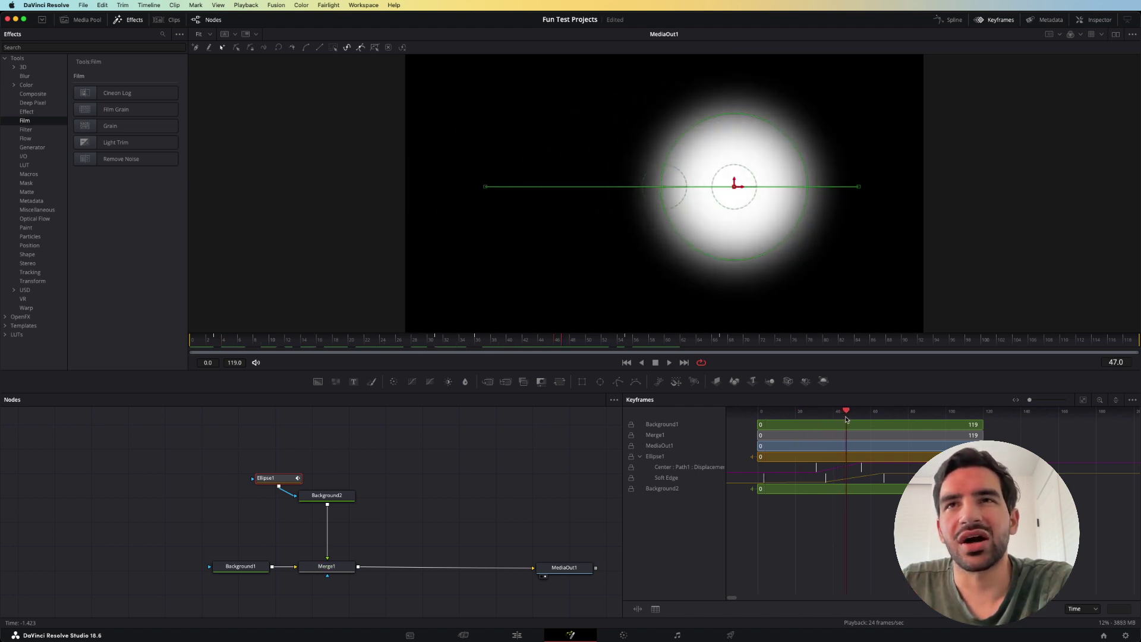
drag(846, 419, 794, 420)
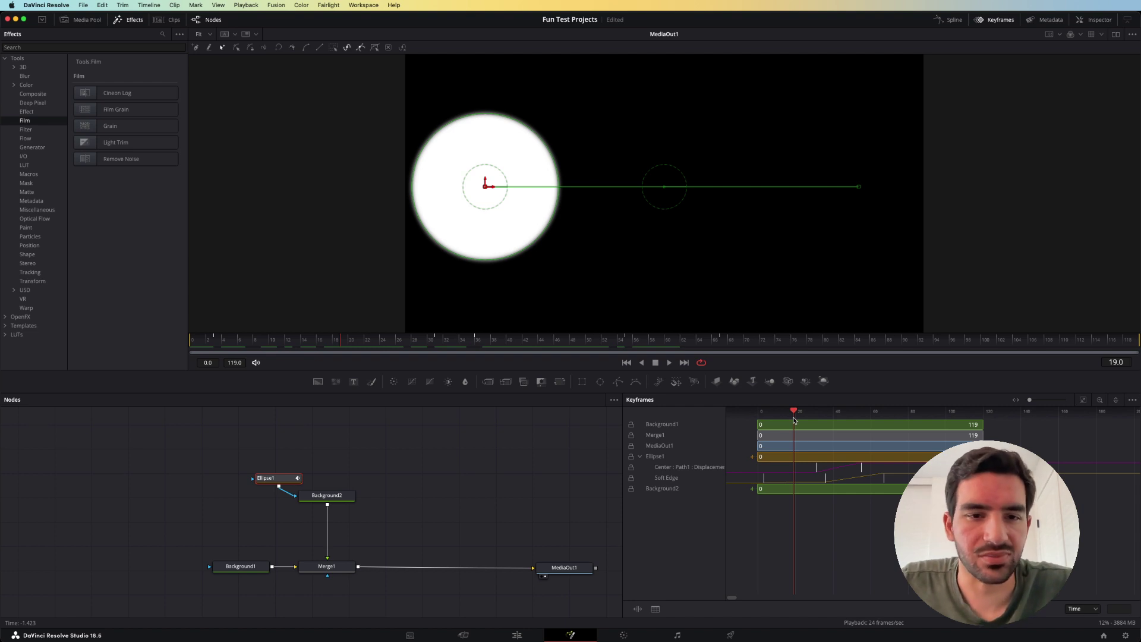
key(super+s)
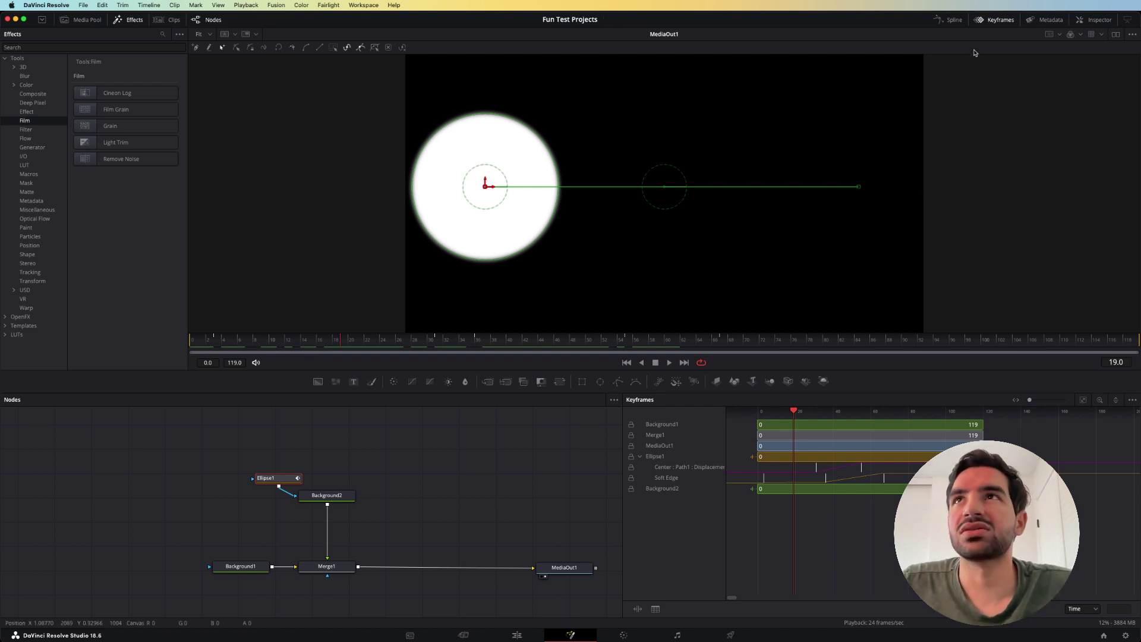
click(949, 19)
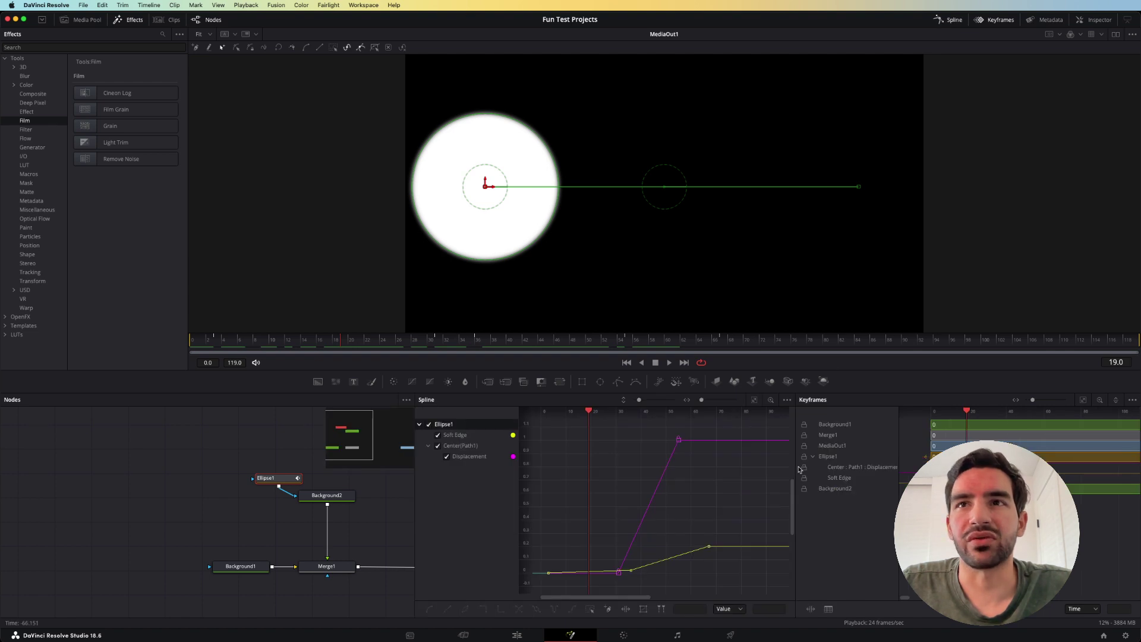
- Widen the Keyframes editor, hide the node graph, and smooth all Displacement and Soft Edge keyframes
drag(797, 470, 769, 469)
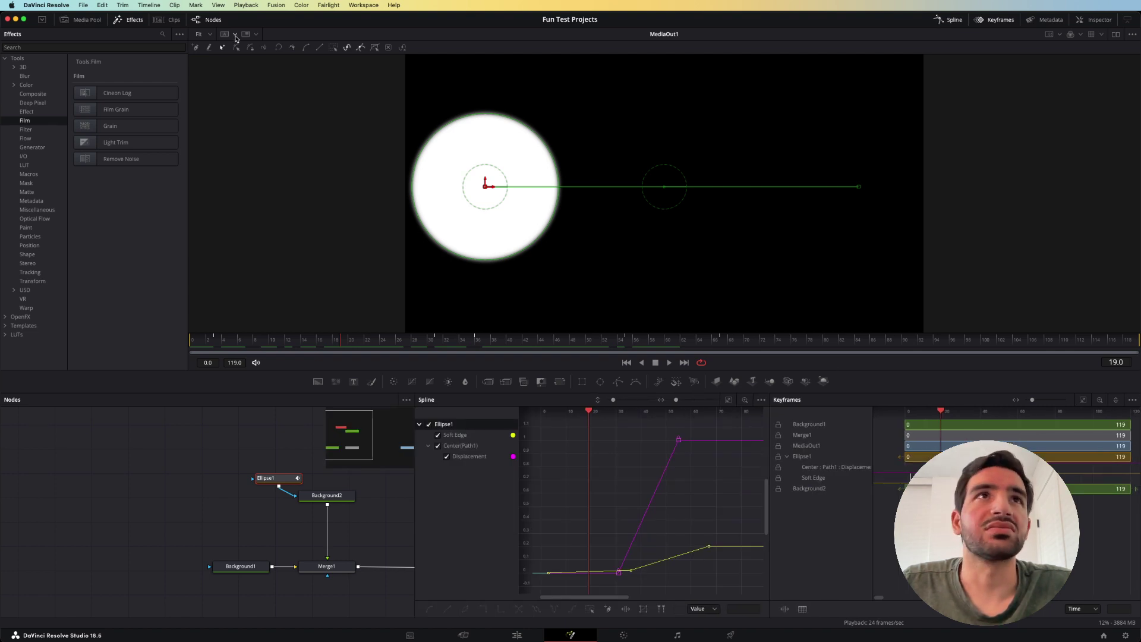
click(209, 20)
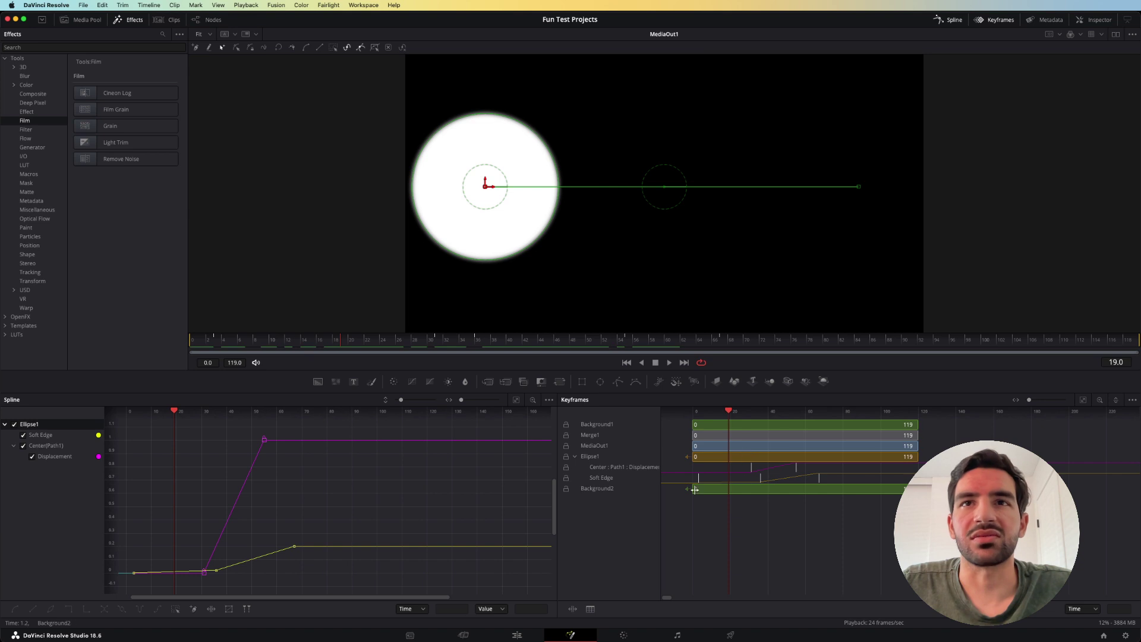
scroll(309, 481, left, 1)
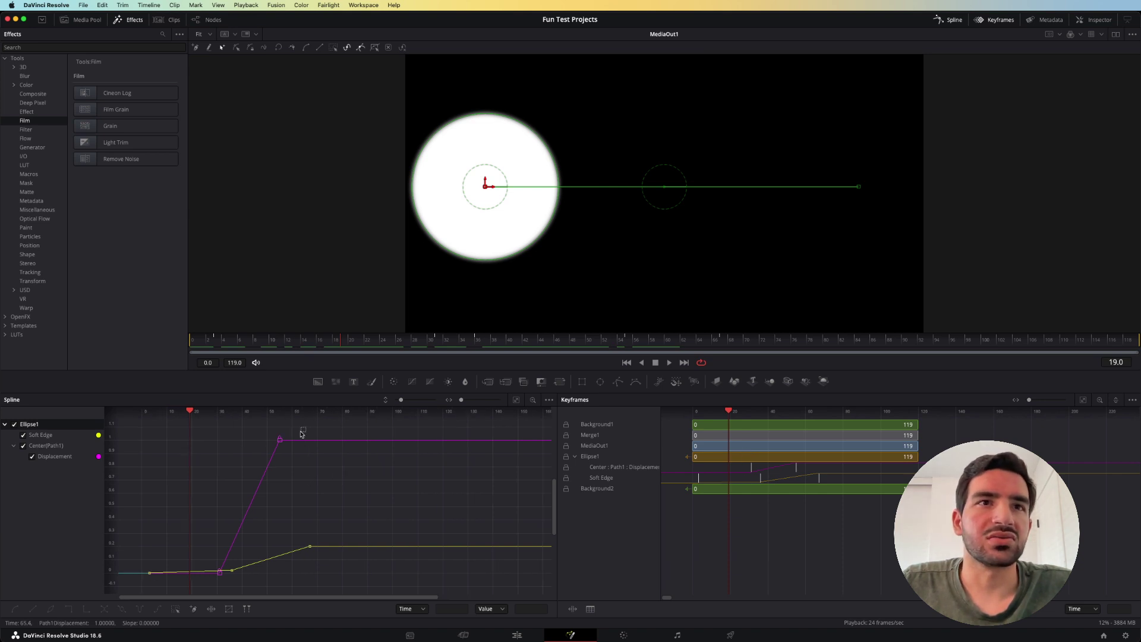
drag(307, 426, 195, 590)
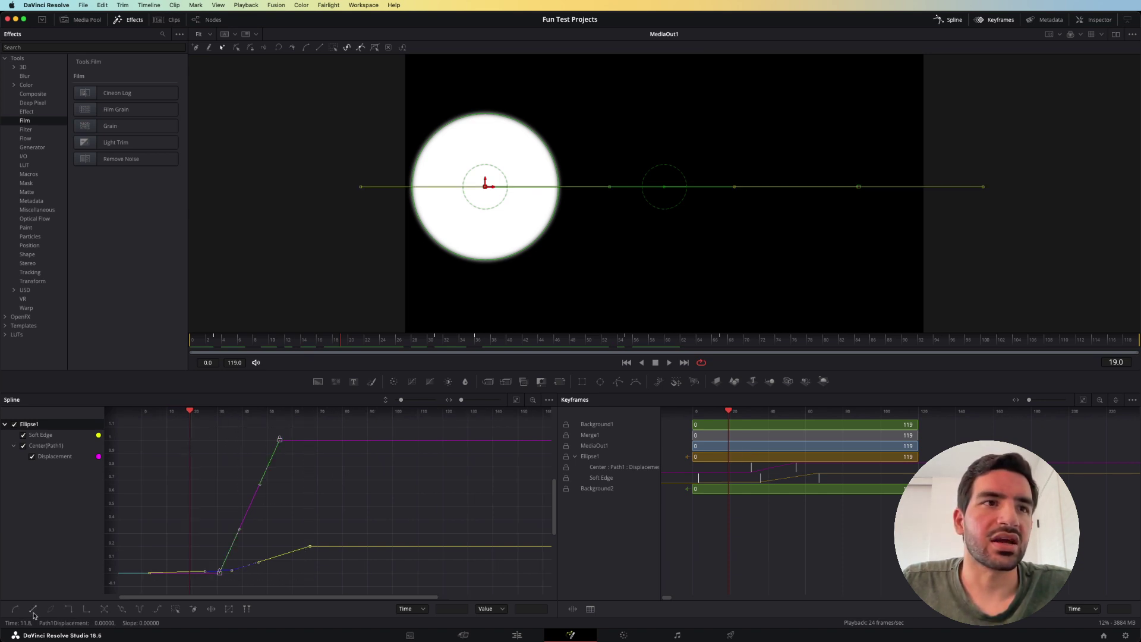
click(16, 609)
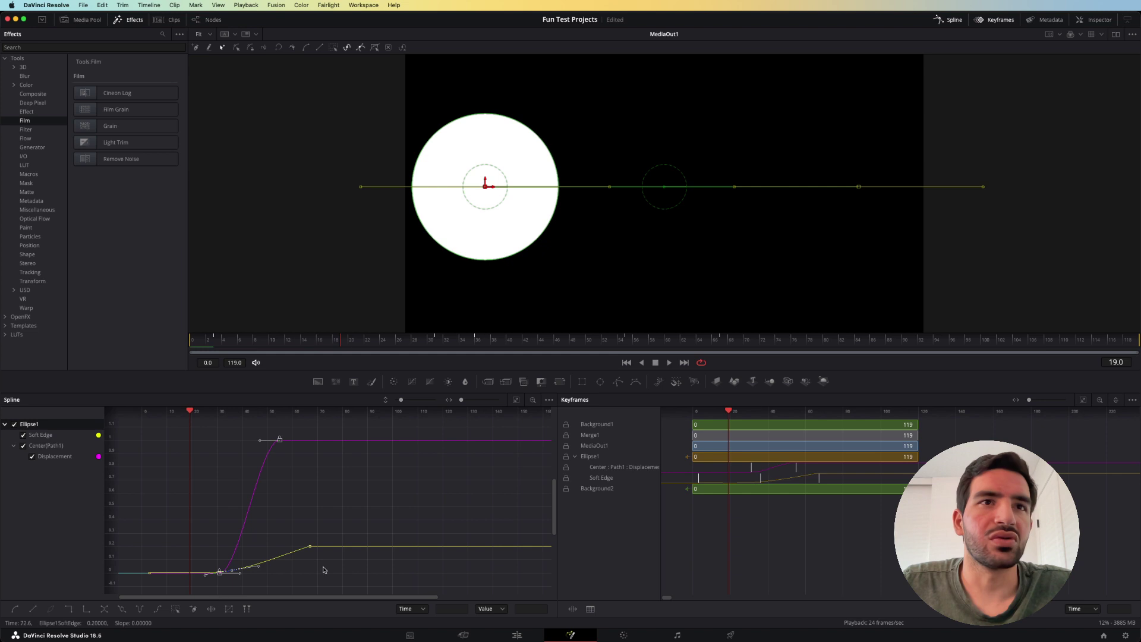
click(759, 518)
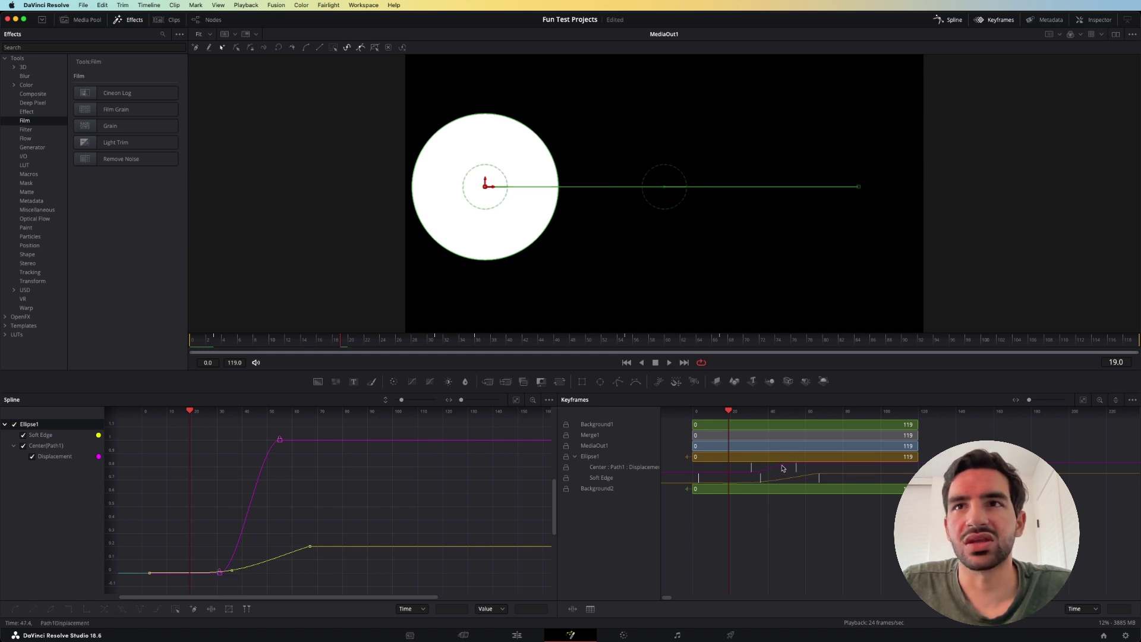
- Fit all keyframe bars in view and ease the Soft Edge curve's keyframes
click(1084, 401)
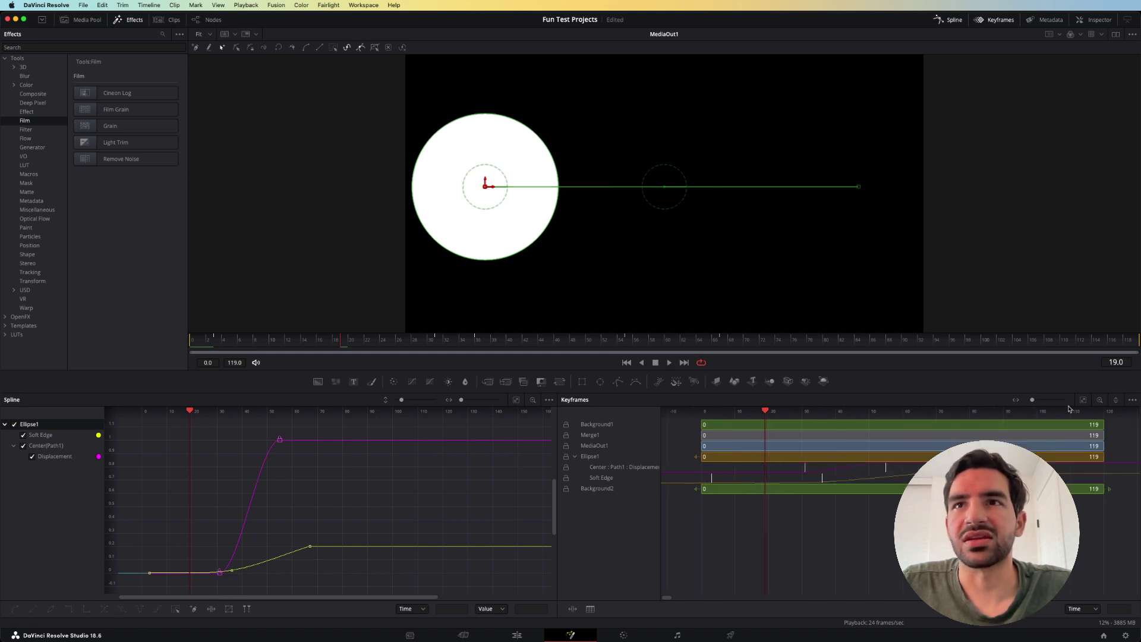
drag(347, 522, 202, 588)
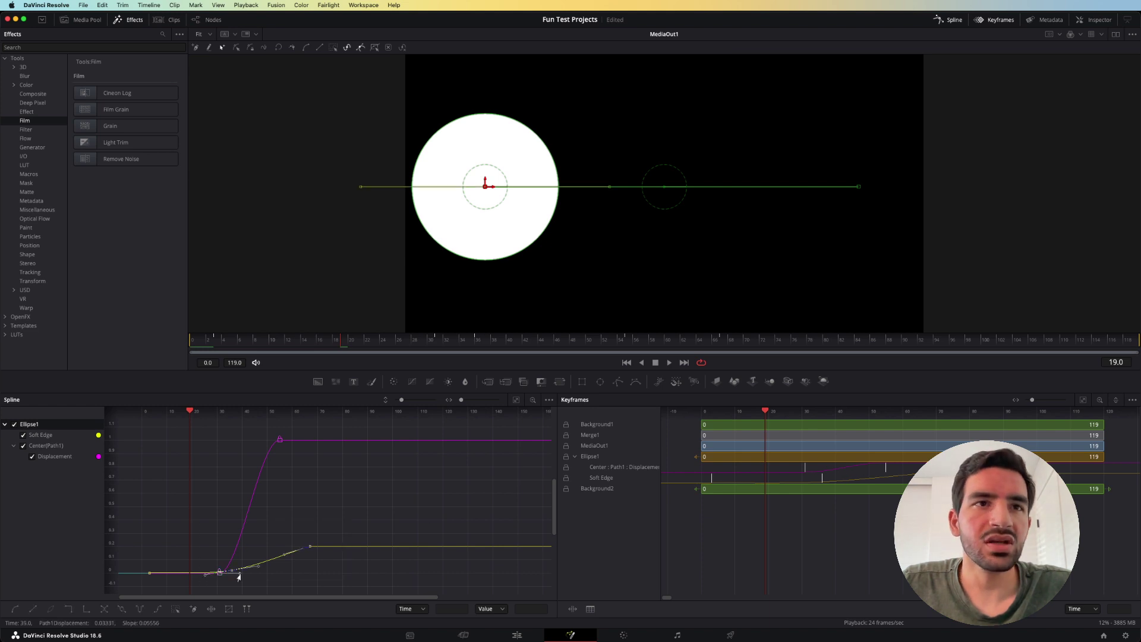
click(14, 609)
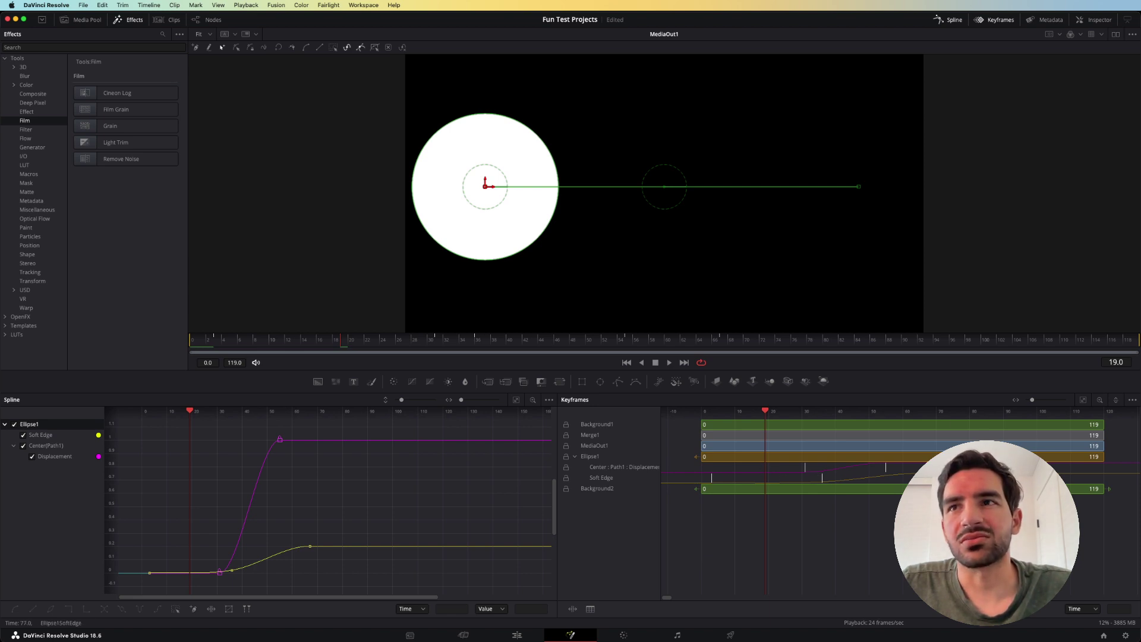
right_click(960, 476)
- Turn on Display Point Values and retime the Displacement keyframes to frames 20 and 70
mouse_move(1011, 212)
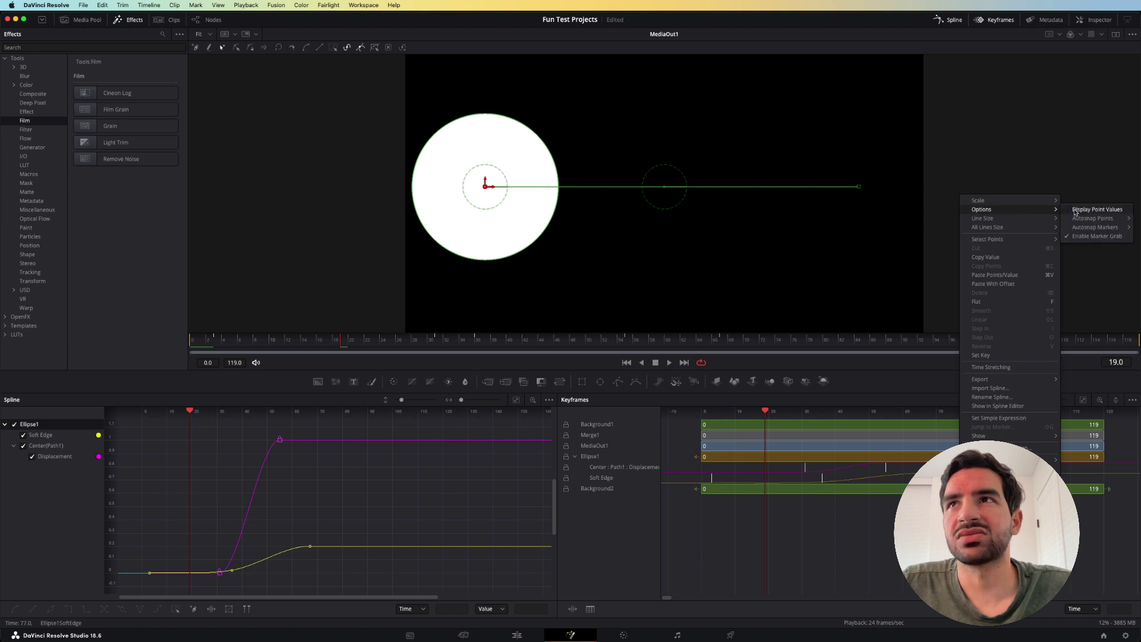
click(1075, 210)
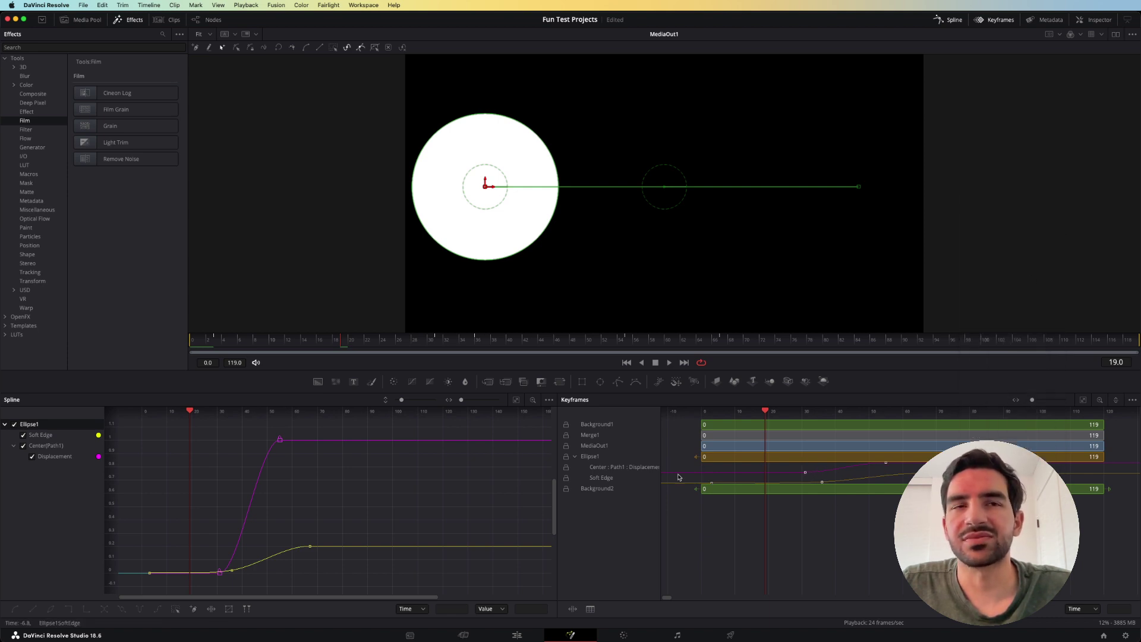
drag(279, 440, 307, 439)
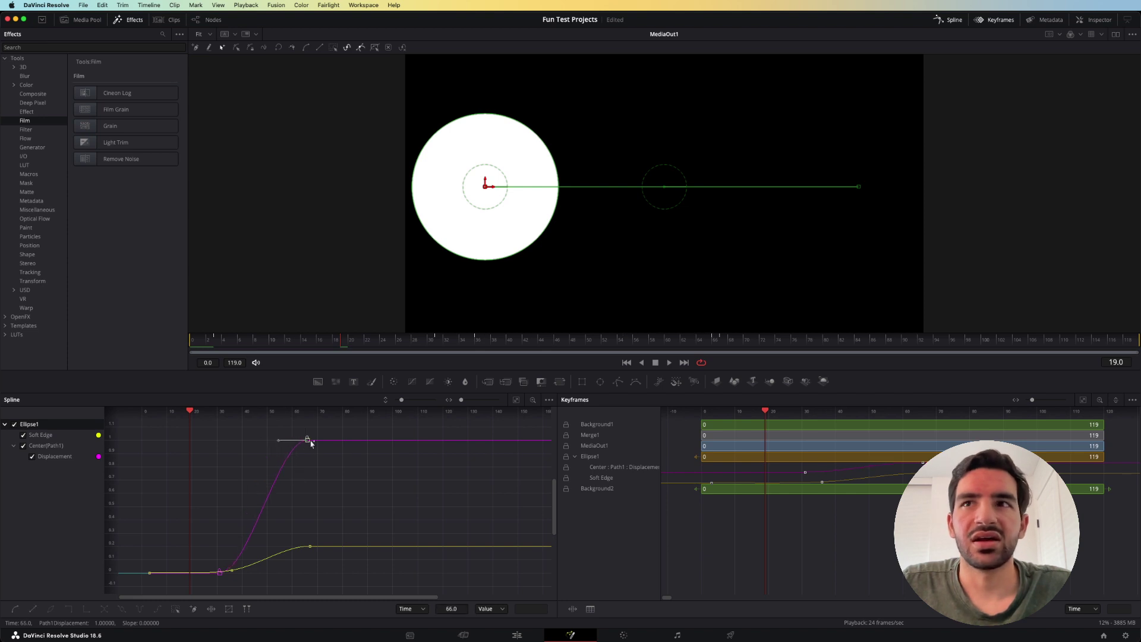
drag(921, 463, 902, 465)
drag(805, 473, 769, 475)
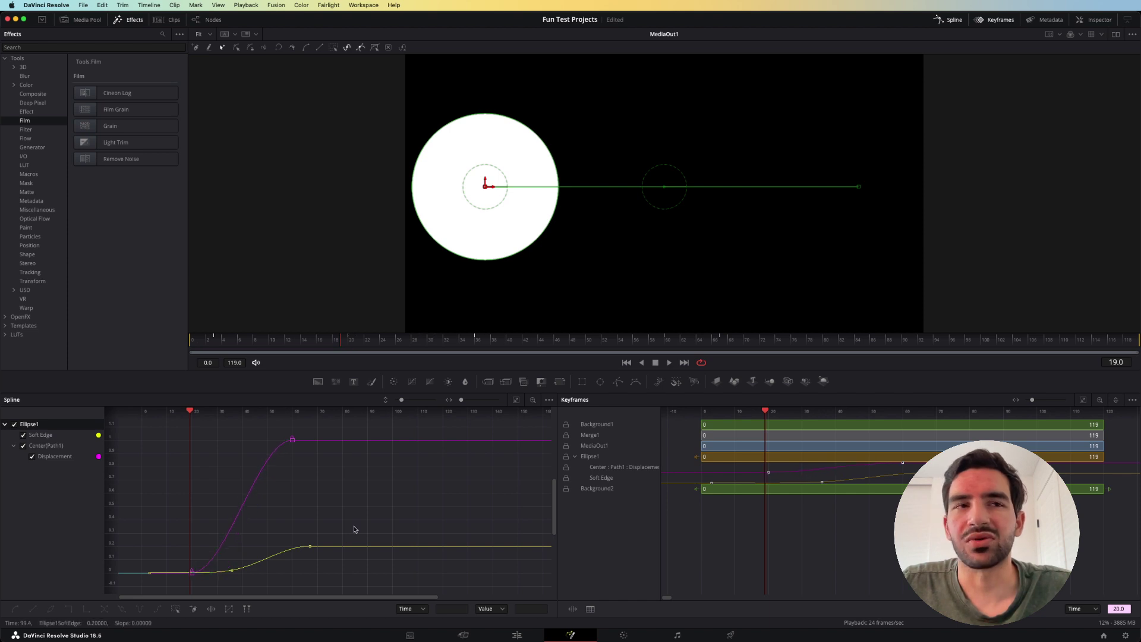
drag(292, 443, 318, 441)
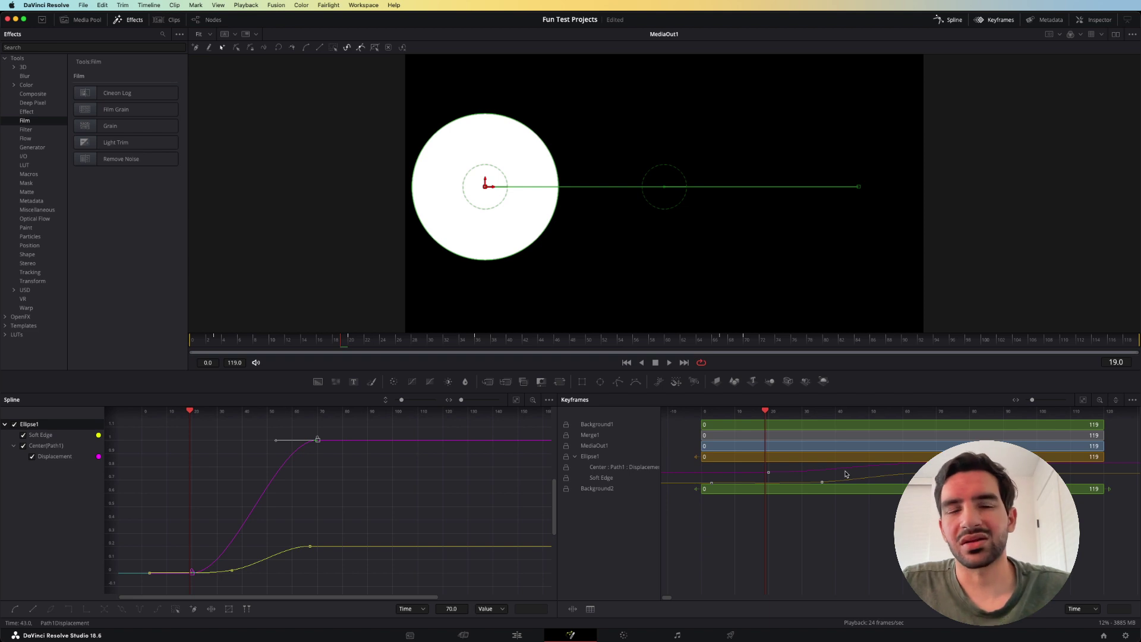